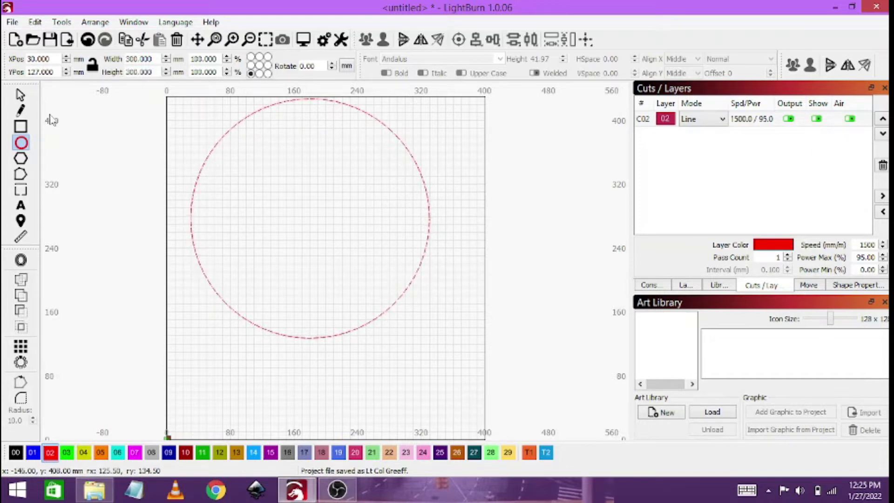
Move the 300 mm circle toward the middle of the work area, at about X 45 mm, Y 69 mm
{"action": "left_click", "coordinate": [20, 94]}
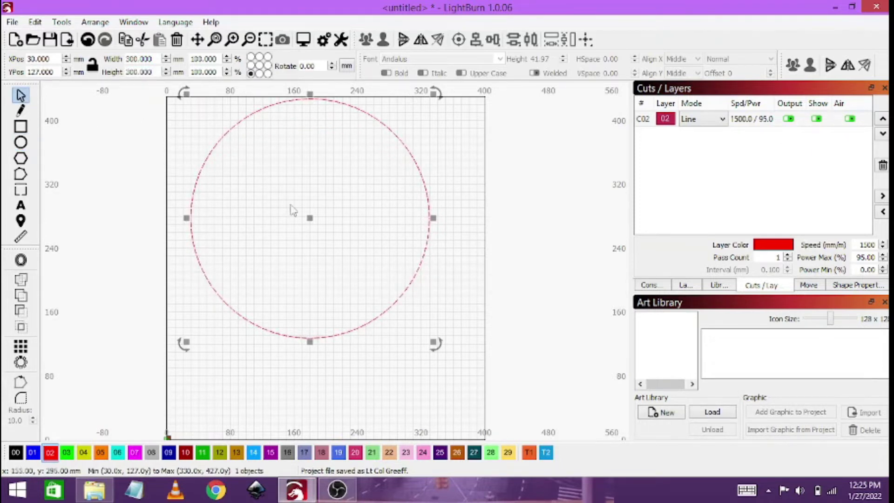
{"action": "left_click_drag", "start_coordinate": [307, 217], "coordinate": [321, 264]}
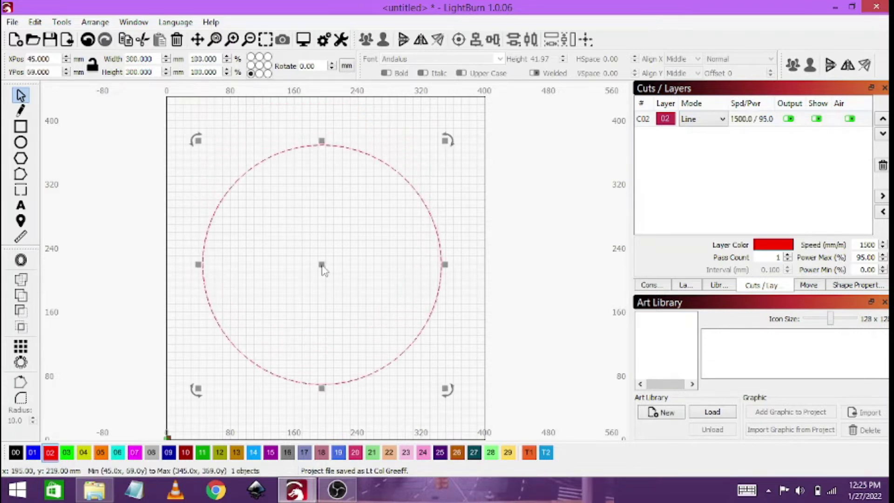
{"action": "left_click", "coordinate": [134, 153]}
Draw a small upright rectangle in the empty upper-left corner of the work area and set it to 2 mm wide by 7 mm high
{"action": "left_click", "coordinate": [21, 126]}
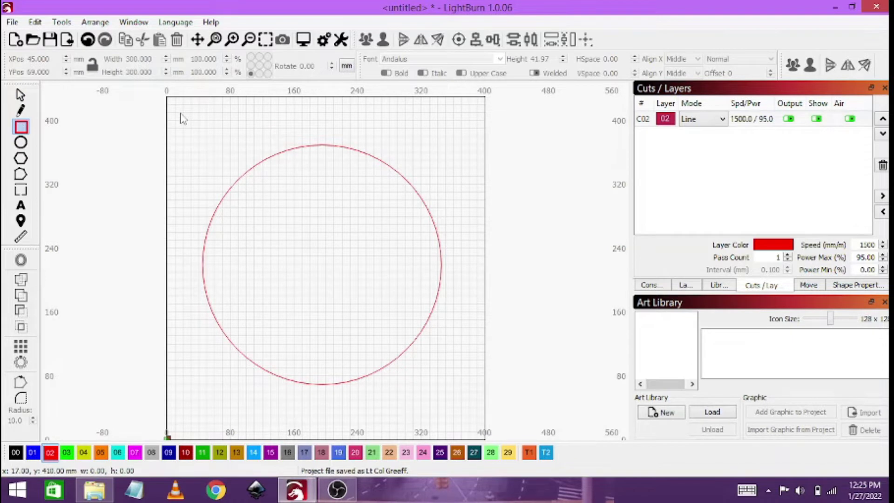
{"action": "left_click_drag", "start_coordinate": [182, 118], "coordinate": [194, 147]}
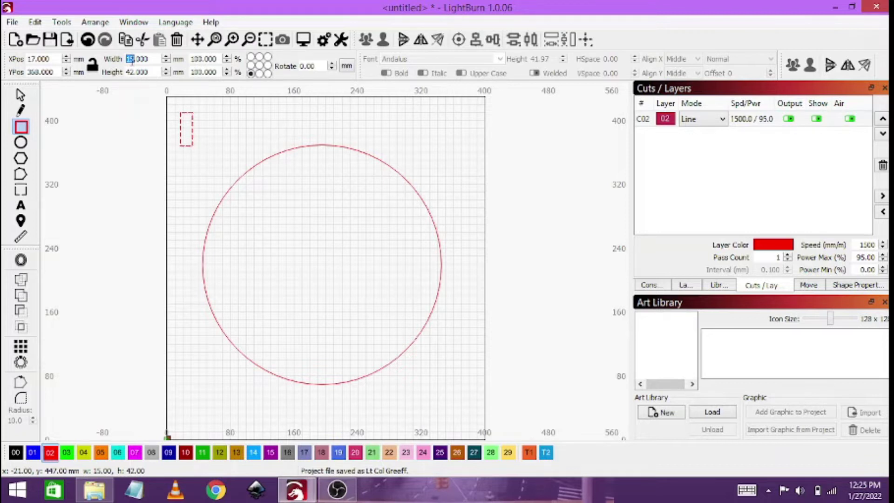
{"action": "key", "text": "Tab"}
{"action": "type", "text": "7"}
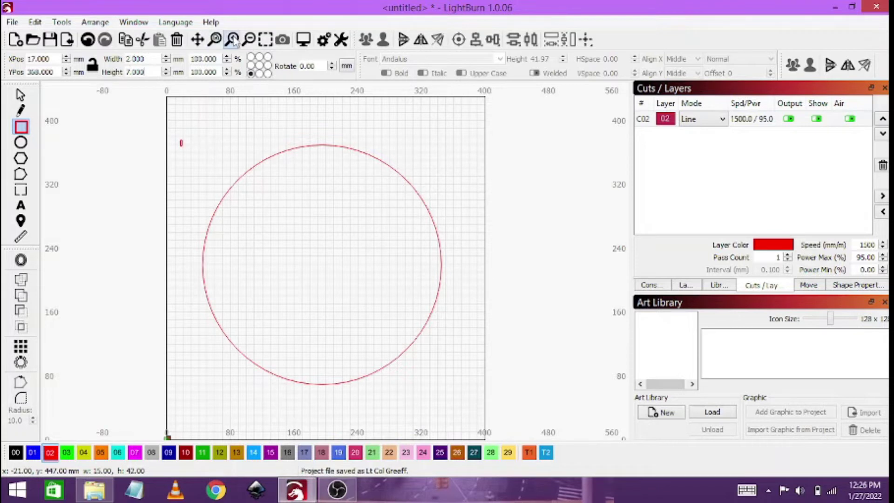
Duplicate the small rectangle and rotate the copy a quarter turn so that it lies horizontally
{"action": "double_click", "coordinate": [301, 65]}
{"action": "type", "text": "0"}
{"action": "key", "text": "Return"}
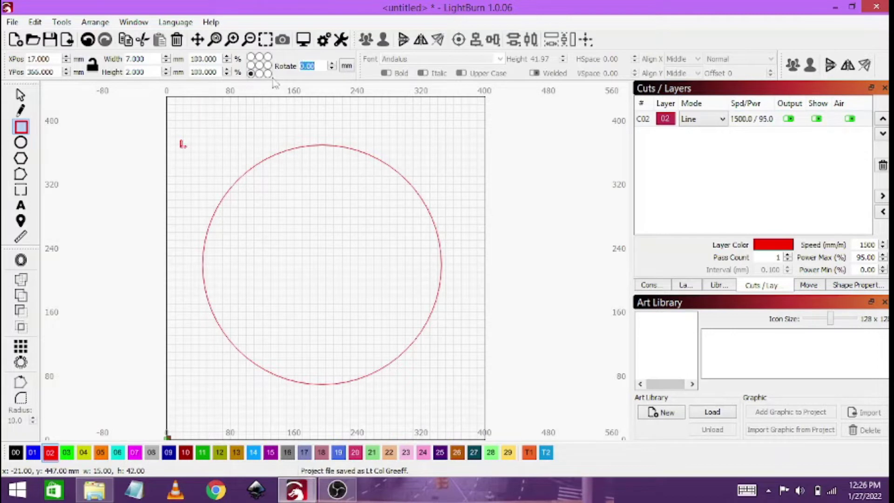
Align the centers of the two small rectangles to form a cross and group them
{"action": "left_click", "coordinate": [20, 95]}
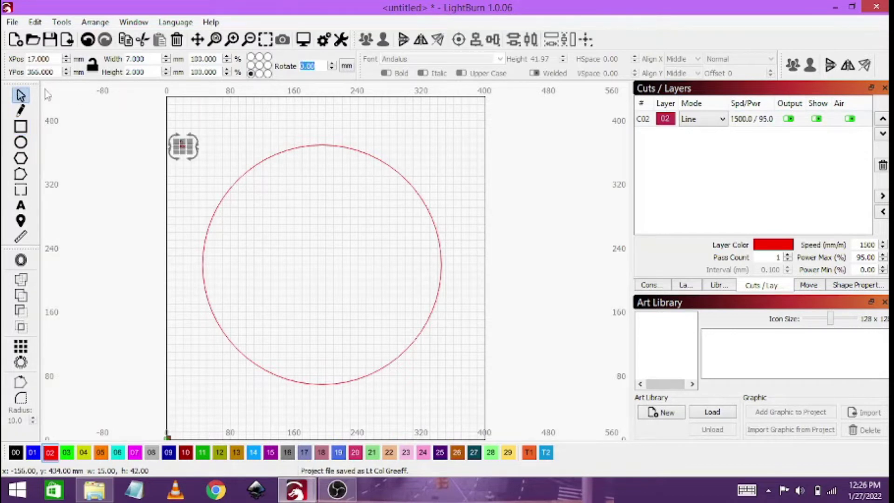
{"action": "left_click_drag", "start_coordinate": [138, 105], "coordinate": [219, 176]}
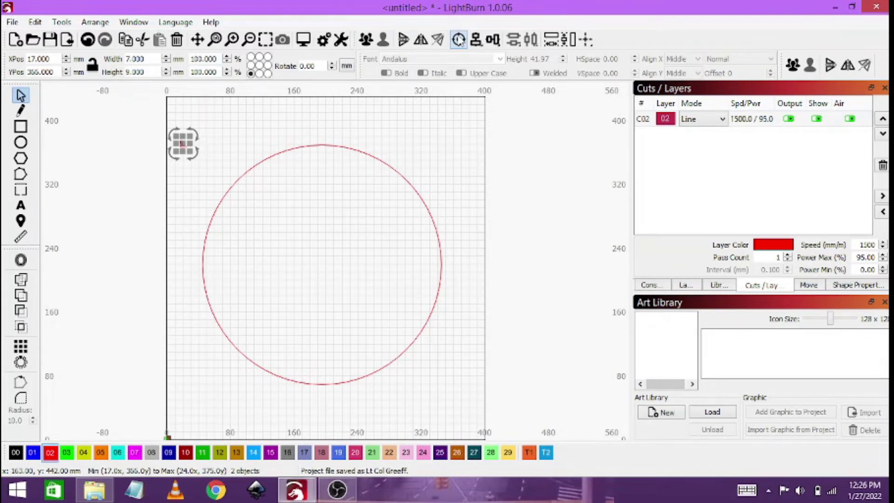
{"action": "left_click", "coordinate": [458, 40]}
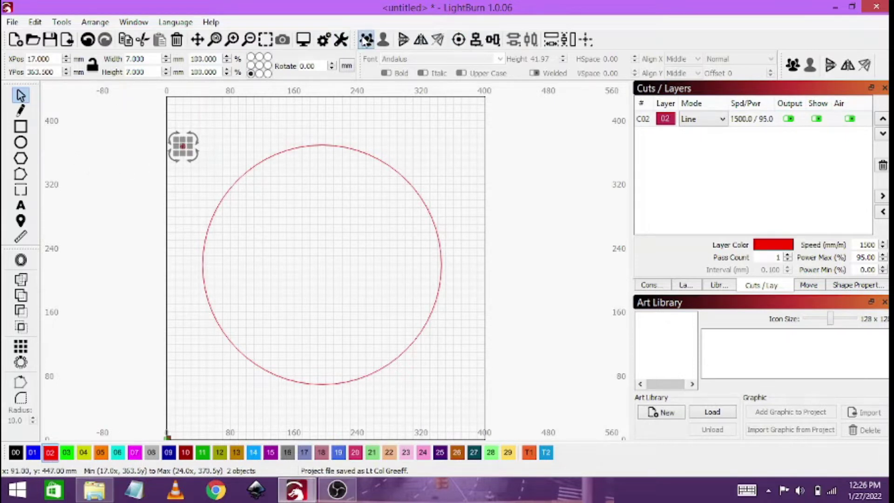
{"action": "left_click", "coordinate": [366, 40]}
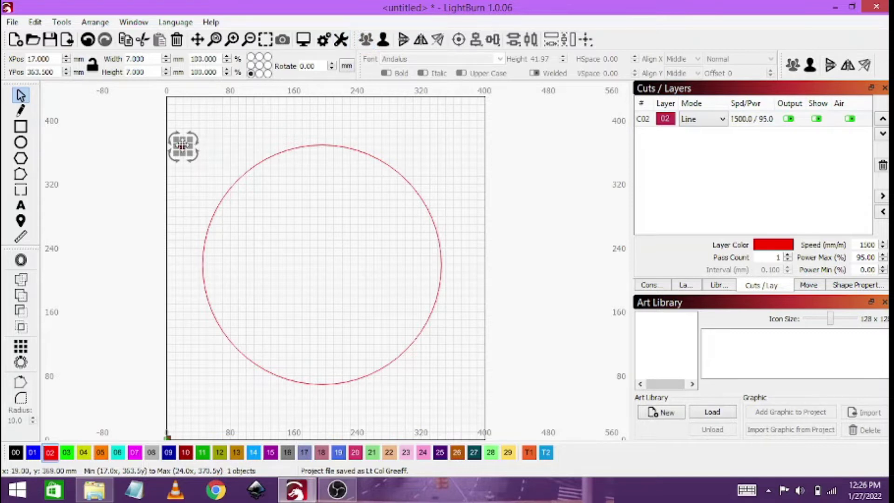
Move the grouped cross to the circle's center and assign it to layer 01 with that layer's output enabled
{"action": "left_click_drag", "start_coordinate": [182, 145], "coordinate": [318, 269]}
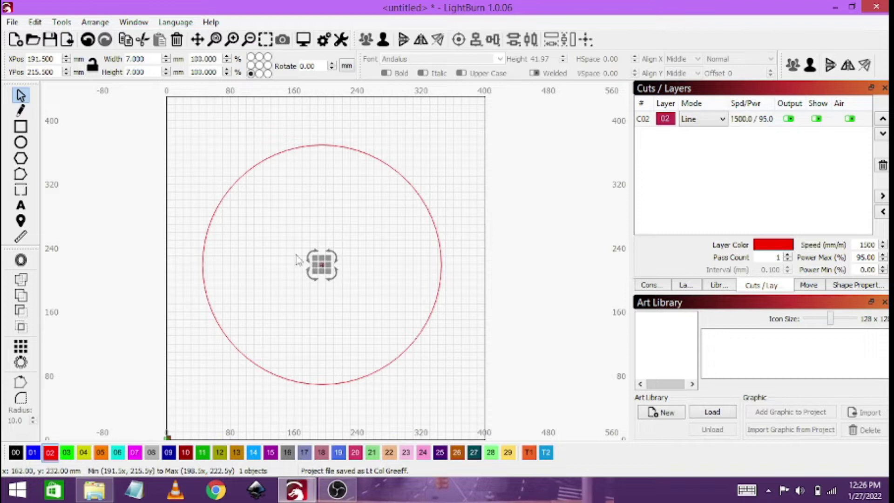
{"action": "left_click", "coordinate": [297, 260]}
{"action": "left_click_drag", "start_coordinate": [310, 253], "coordinate": [342, 289]}
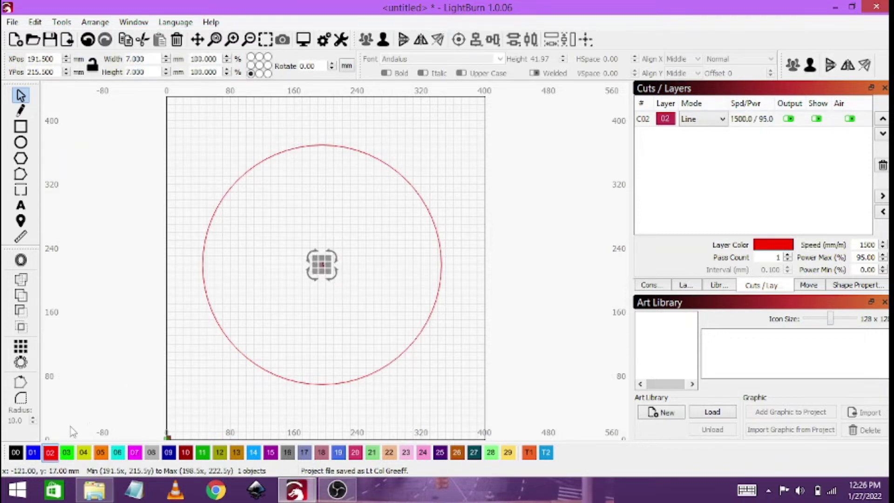
{"action": "left_click", "coordinate": [33, 452]}
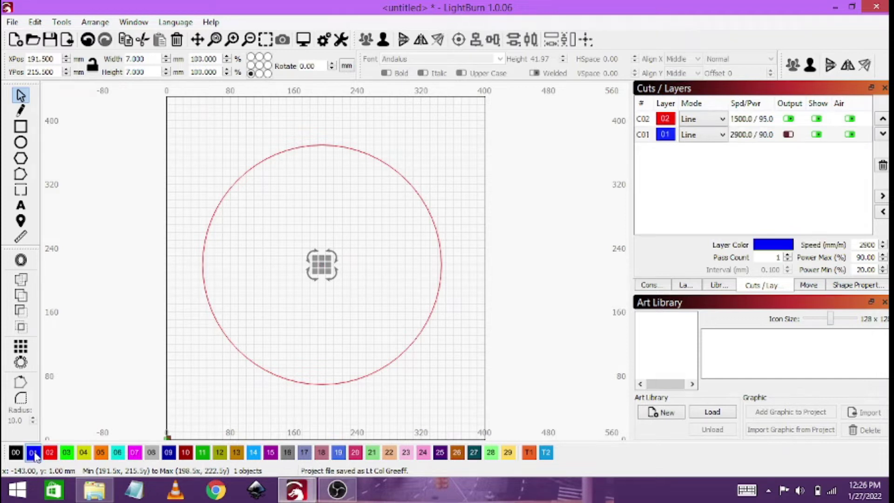
{"action": "left_click", "coordinate": [203, 173]}
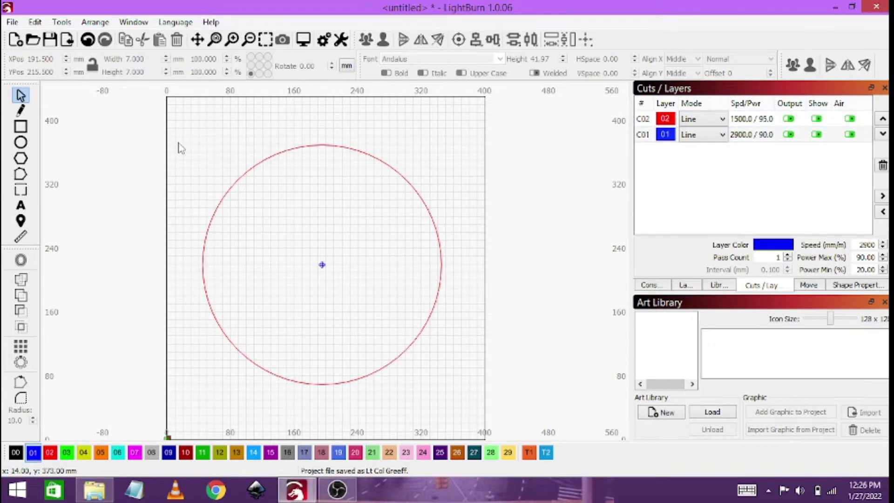
Add two separate text lines in the Andalus font, "Who cares?" with "I'm retired..." below it, over the circle's left half
{"action": "left_click", "coordinate": [20, 206]}
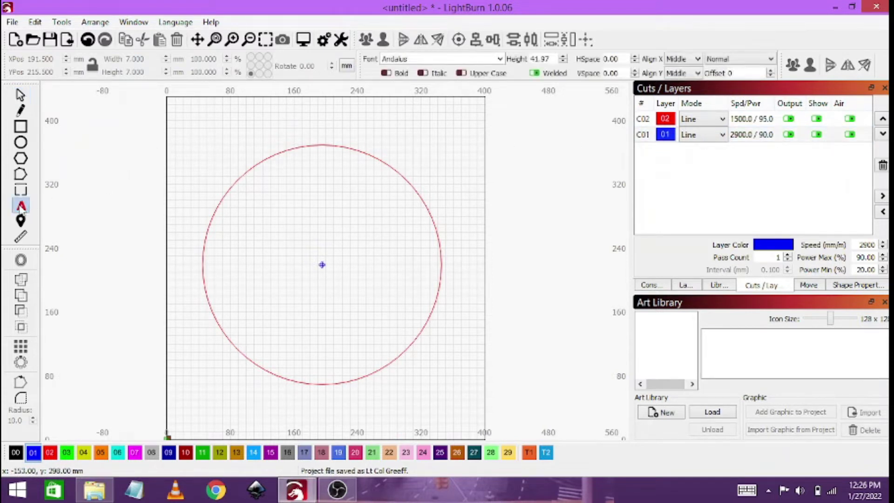
{"action": "left_click", "coordinate": [251, 199]}
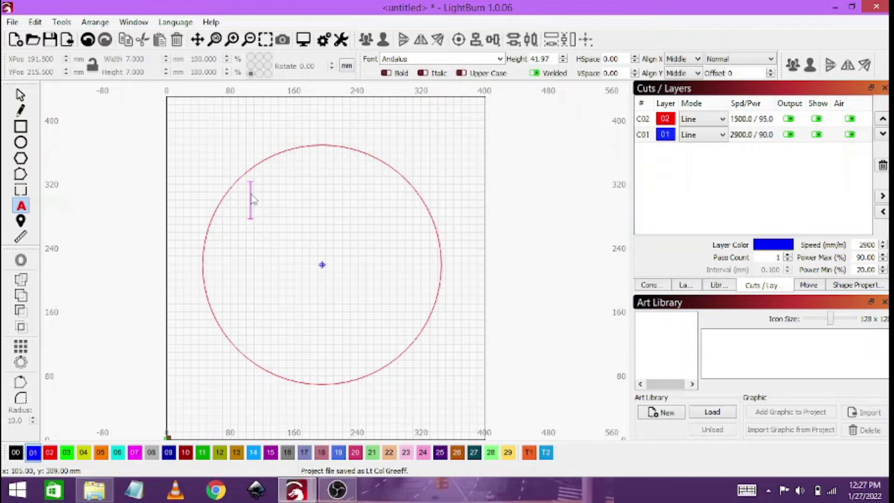
{"action": "type", "text": "Who d"}
{"action": "type", "text": "ares?"}
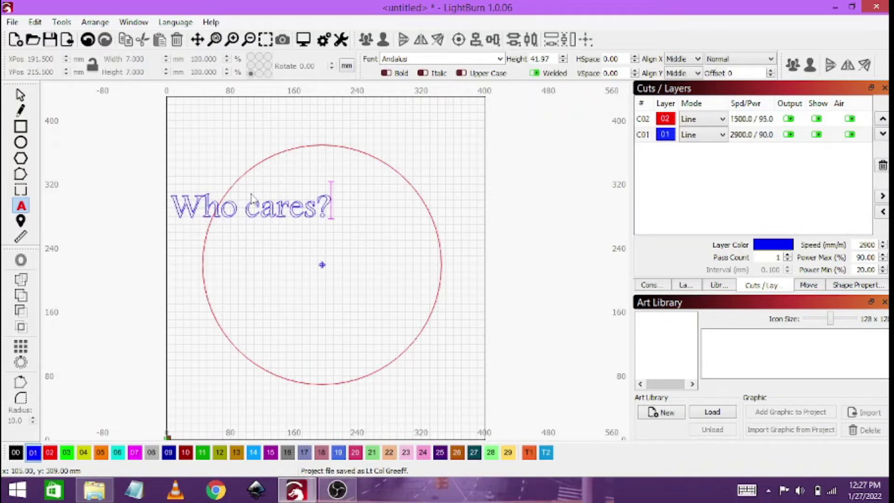
{"action": "left_click", "coordinate": [231, 251]}
{"action": "type", "text": "I'm"}
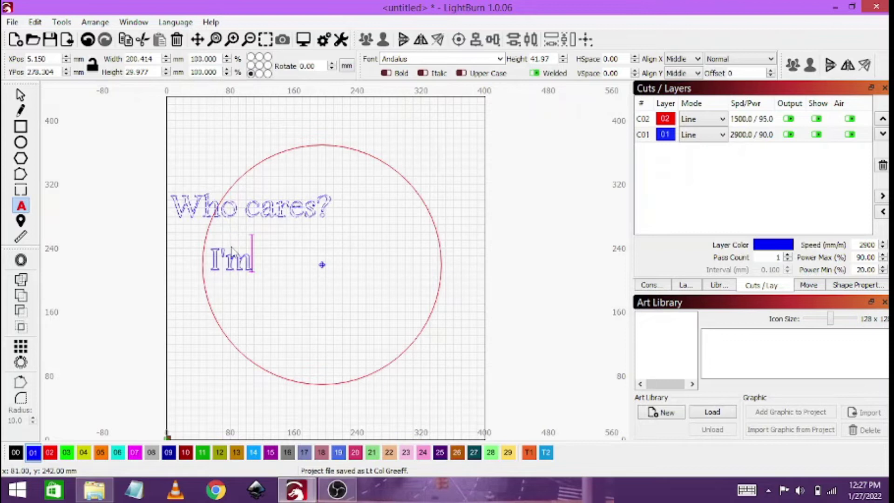
{"action": "type", "text": " retired..."}
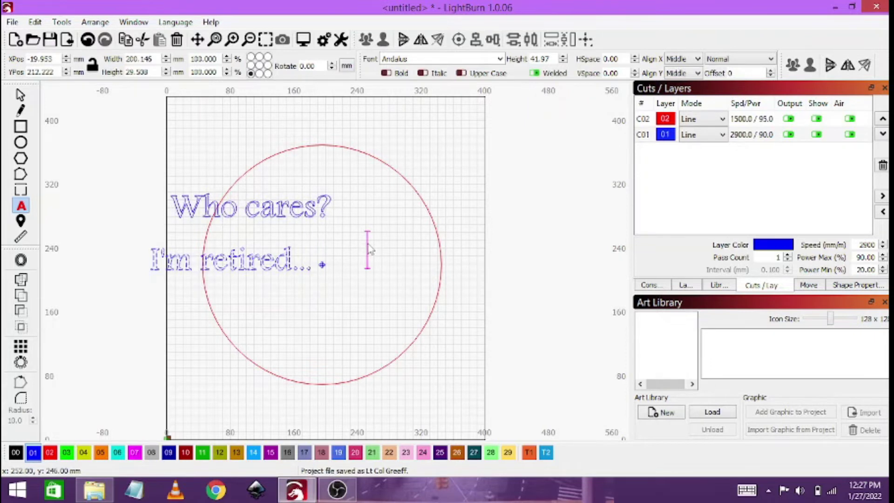
Add separate text objects "1", "2" below it, and "34" in the circle's right half
{"action": "left_click", "coordinate": [370, 250]}
{"action": "type", "text": "I"}
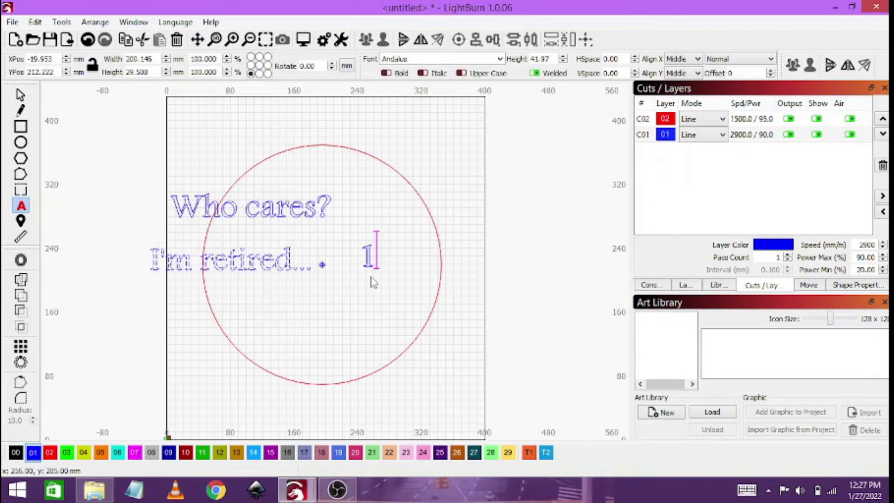
{"action": "key", "text": "Return"}
{"action": "type", "text": "2"}
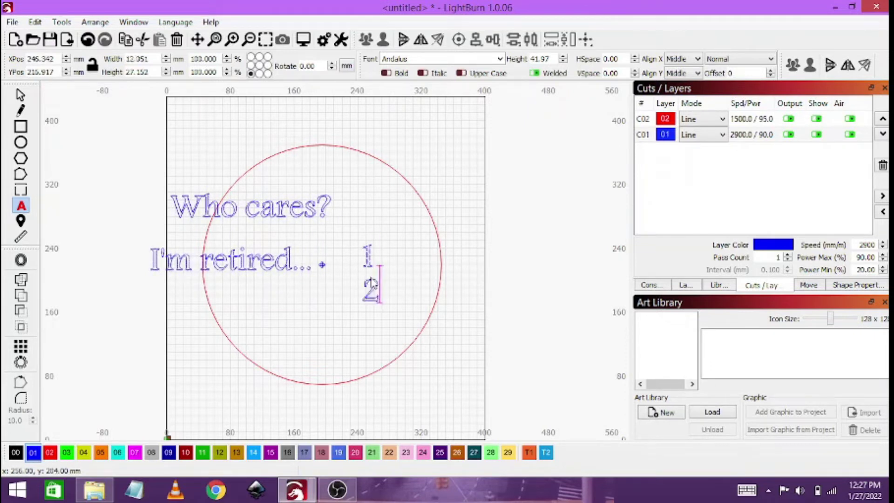
{"action": "left_click", "coordinate": [429, 265]}
{"action": "type", "text": "3"}
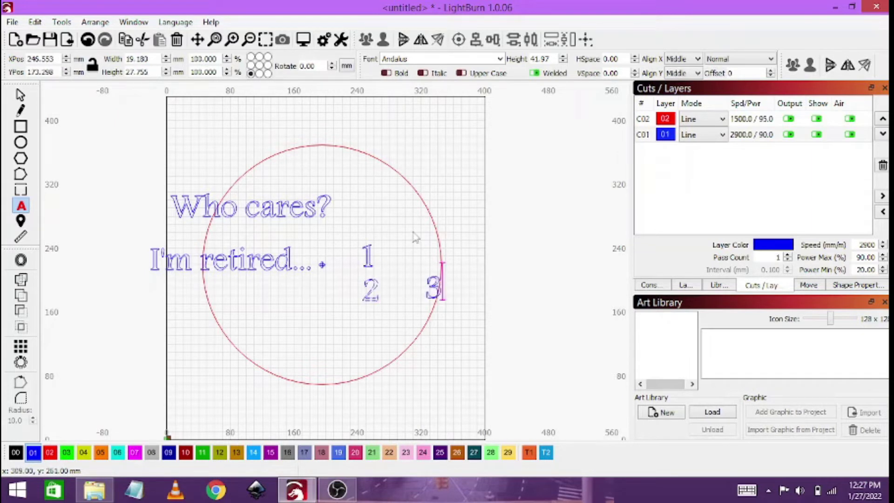
{"action": "type", "text": "4"}
Add the numerals 5, 6, 7 and 8 as separate text objects scattered around the circle's right half
{"action": "left_click", "coordinate": [406, 237]}
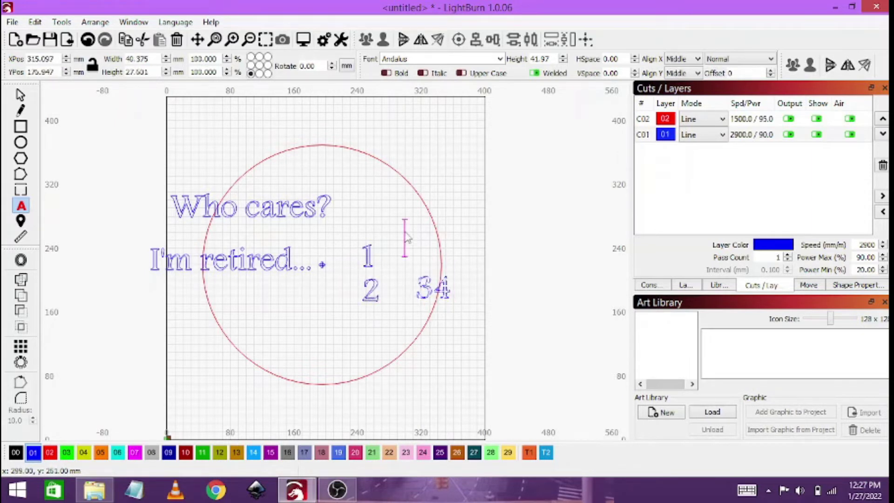
{"action": "type", "text": "5"}
{"action": "left_click", "coordinate": [461, 233]}
{"action": "type", "text": "6"}
{"action": "left_click", "coordinate": [350, 354]}
{"action": "type", "text": "7"}
{"action": "left_click", "coordinate": [415, 305]}
{"action": "type", "text": "8"}
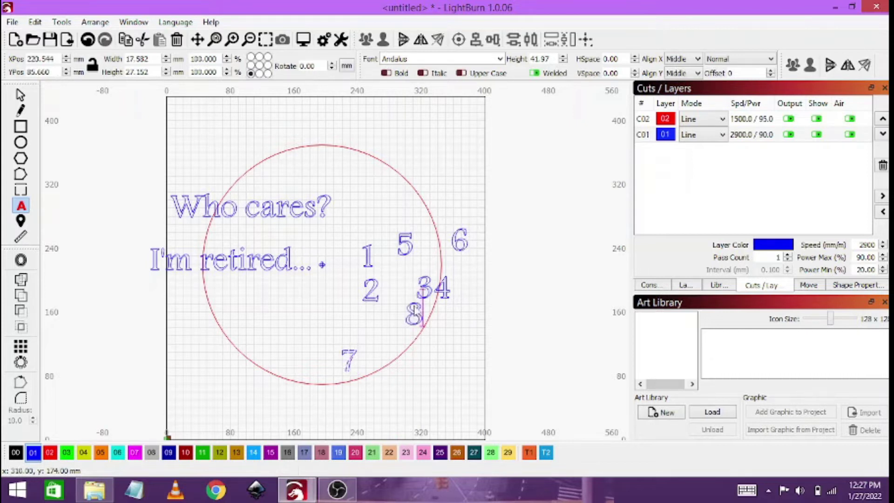
Add the numerals 9, 10, 11 and 12 as separate text objects around the lower part of the circle
{"action": "left_click", "coordinate": [425, 355]}
{"action": "type", "text": "9"}
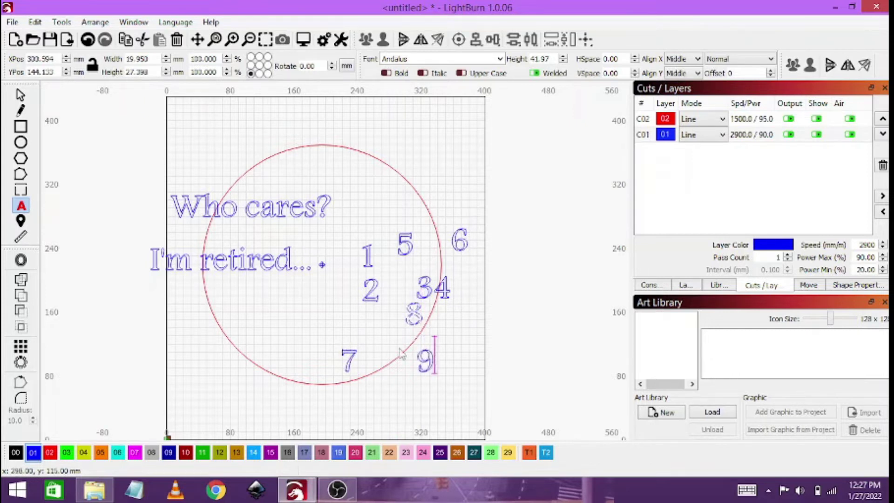
{"action": "left_click", "coordinate": [294, 343]}
{"action": "type", "text": "10"}
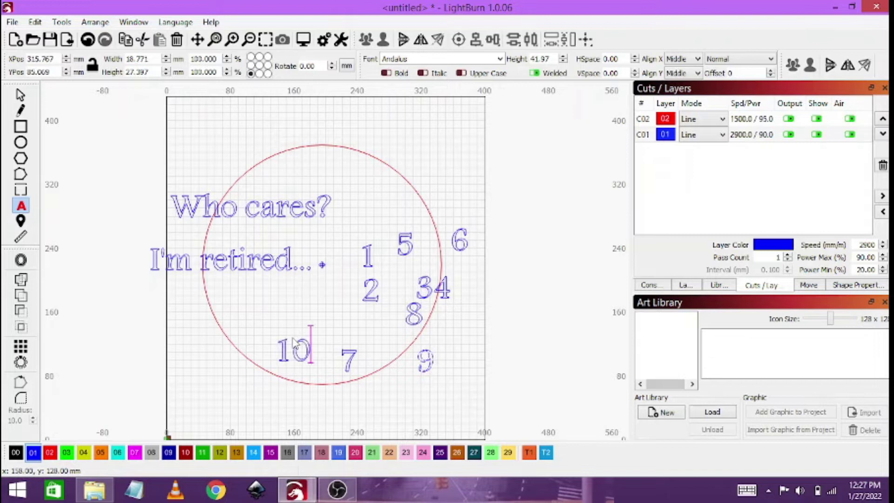
{"action": "left_click", "coordinate": [238, 317]}
{"action": "type", "text": "11"}
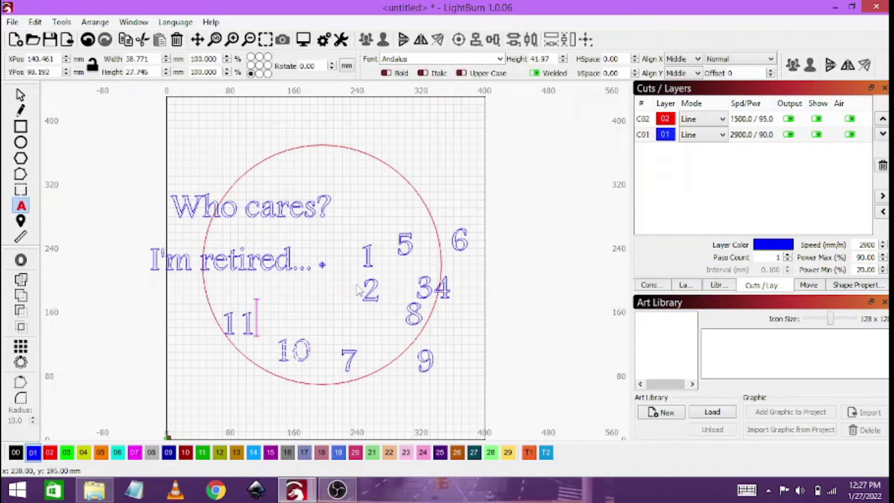
{"action": "left_click", "coordinate": [304, 305]}
{"action": "type", "text": "12"}
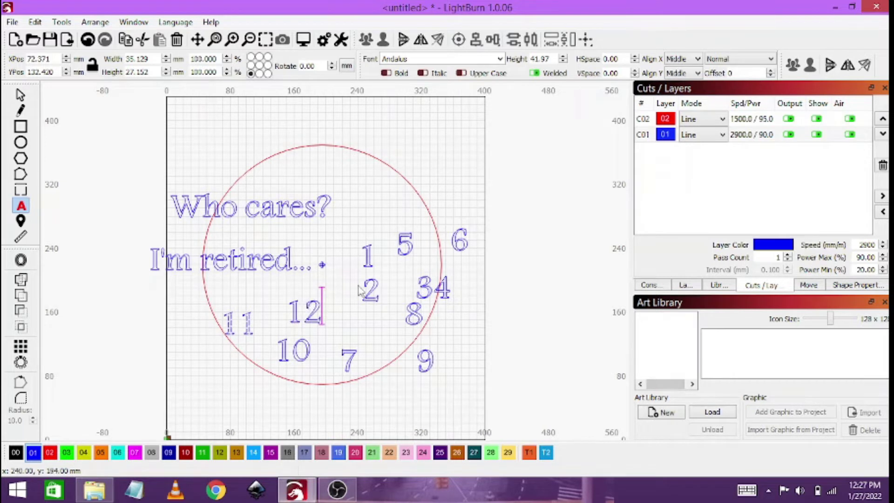
Remove the 4 from the combined "34" text and add a separate numeral 4 above the 5
{"action": "left_click", "coordinate": [436, 294]}
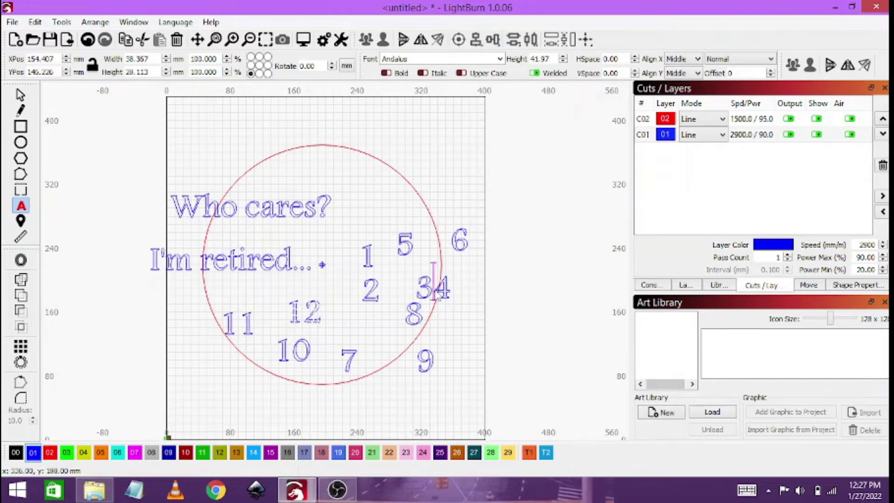
{"action": "key", "text": "BackSpace"}
{"action": "left_click", "coordinate": [400, 212]}
{"action": "type", "text": "4"}
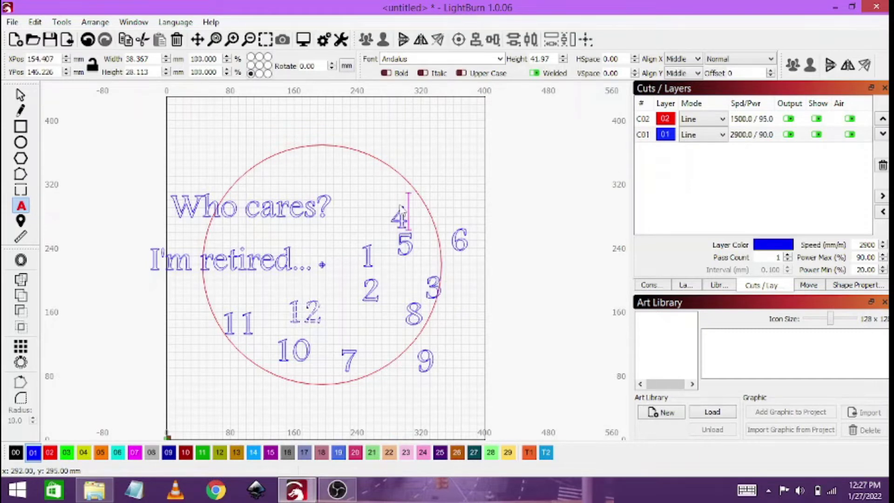
{"action": "left_click", "coordinate": [186, 156]}
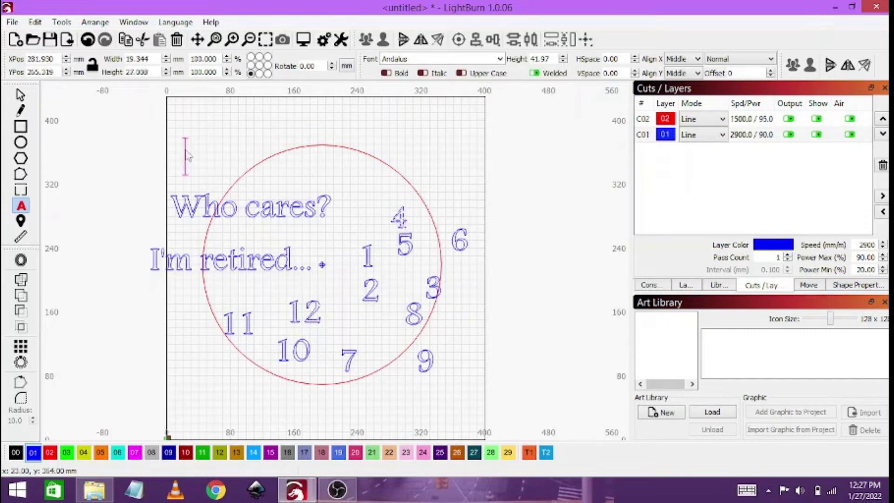
Assign the cross at the circle's center to layer 00
{"action": "left_click", "coordinate": [21, 95]}
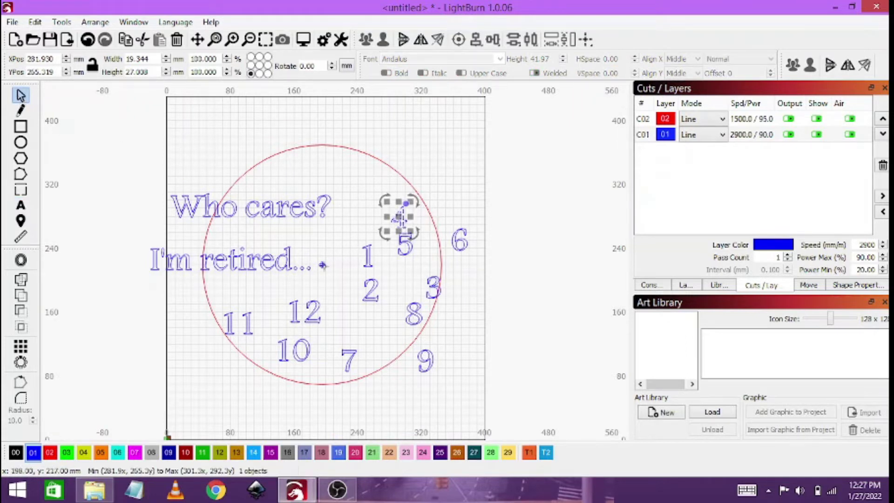
{"action": "left_click", "coordinate": [323, 265]}
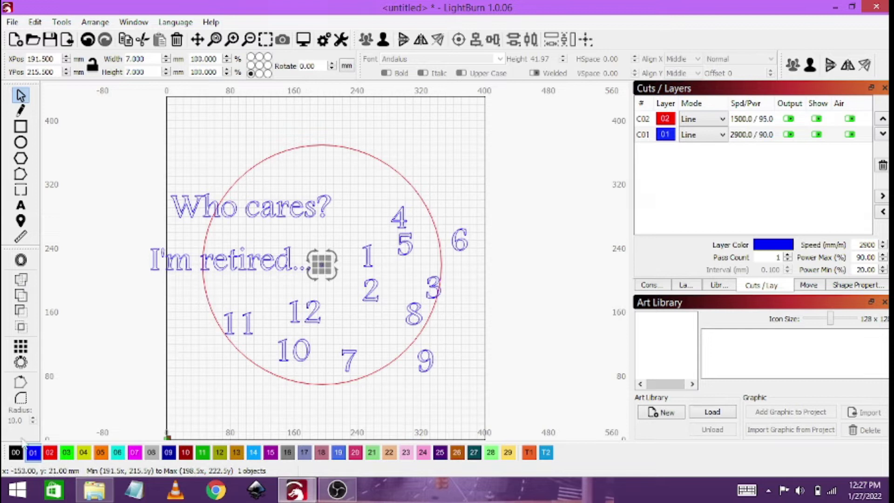
{"action": "left_click", "coordinate": [15, 452]}
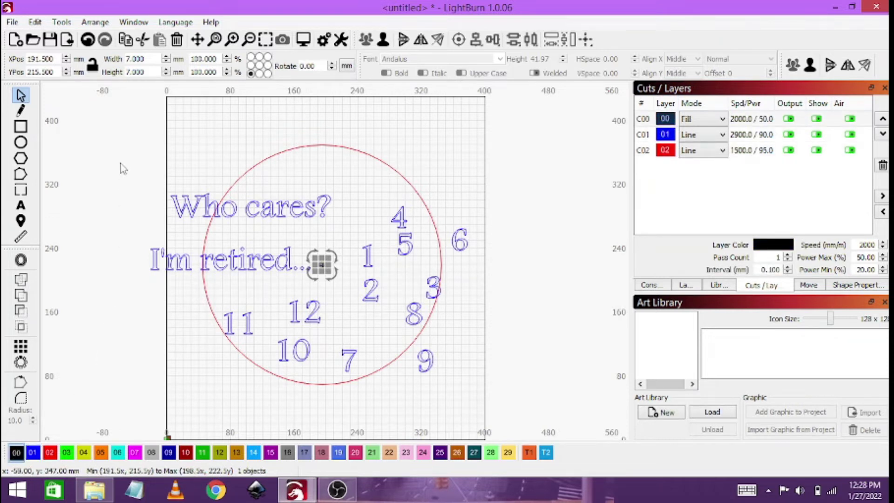
Move "Who cares?" and "I'm retired..." into the circle's upper part, one directly above the other
{"action": "left_click_drag", "start_coordinate": [206, 204], "coordinate": [279, 189]}
{"action": "left_click_drag", "start_coordinate": [245, 270], "coordinate": [323, 235]}
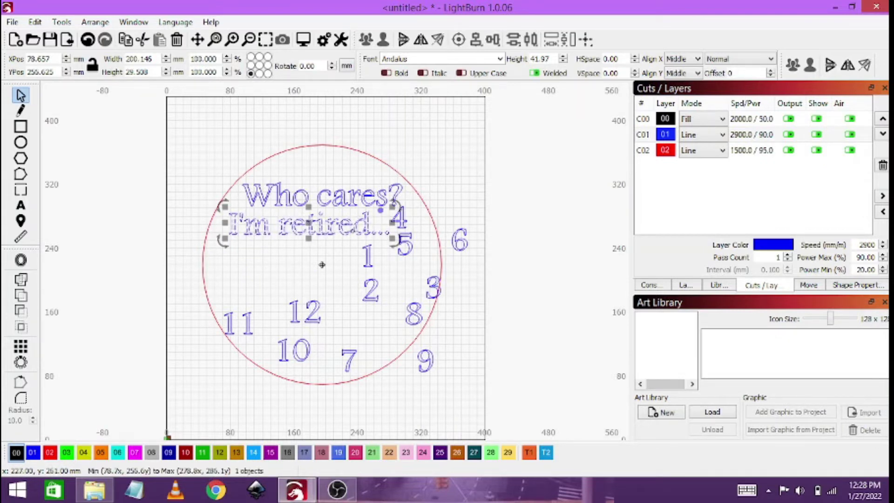
Move the 4 below the two text lines and tilt it, and tilt the 1 beside the center mark
{"action": "left_click_drag", "start_coordinate": [404, 220], "coordinate": [346, 260]}
{"action": "left_click", "coordinate": [397, 278]}
{"action": "left_click", "coordinate": [367, 255]}
{"action": "left_click", "coordinate": [367, 255]}
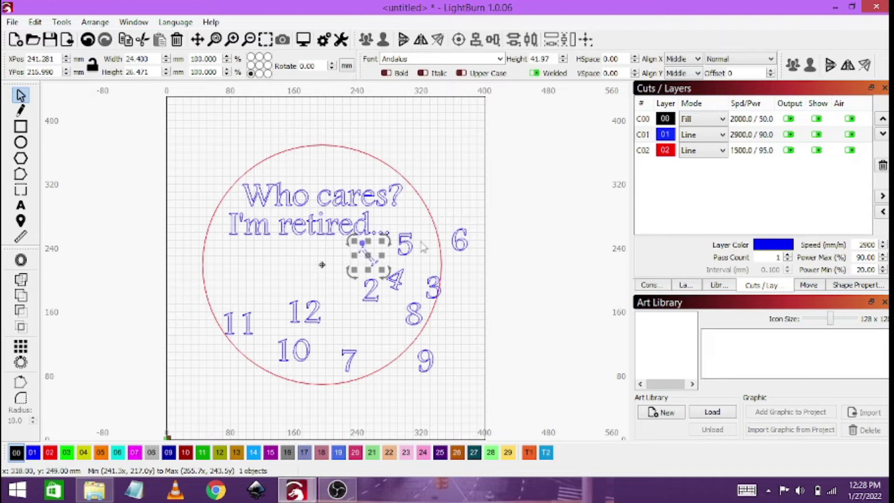
Move the 5 and the 12 into the circle's lower right area and tilt the 12 slightly clockwise
{"action": "left_click_drag", "start_coordinate": [408, 247], "coordinate": [391, 326]}
{"action": "left_click_drag", "start_coordinate": [312, 325], "coordinate": [347, 339]}
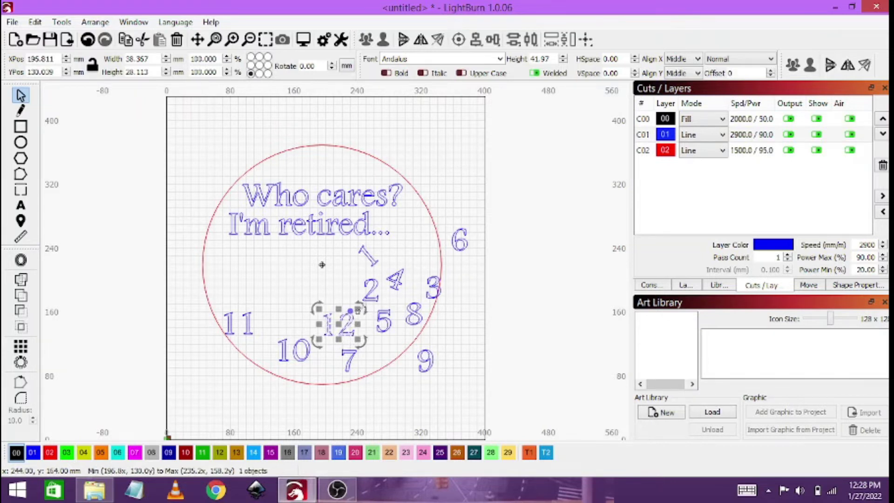
{"action": "left_click_drag", "start_coordinate": [362, 307], "coordinate": [351, 296]}
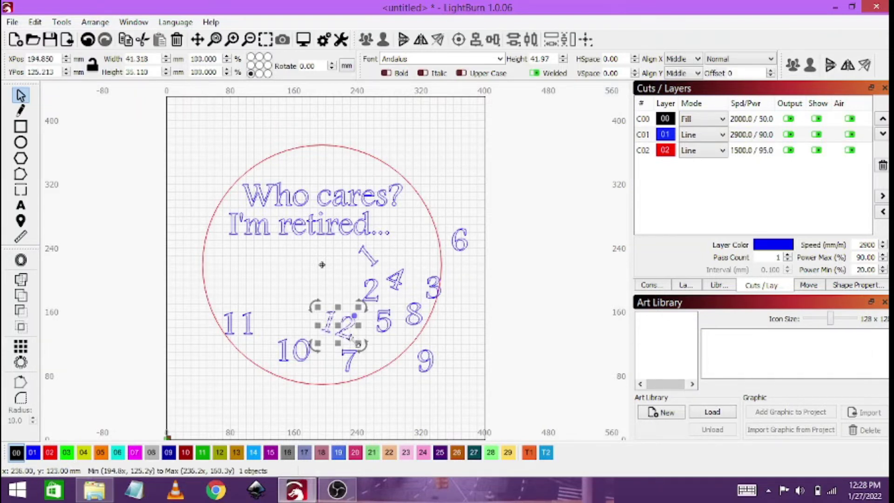
Tilt the 7, and move the 10 to its right and the 6 to the left of the 2
{"action": "left_click", "coordinate": [350, 359]}
{"action": "left_click_drag", "start_coordinate": [340, 343], "coordinate": [371, 347]}
{"action": "left_click", "coordinate": [295, 341]}
{"action": "left_click_drag", "start_coordinate": [448, 246], "coordinate": [329, 296]}
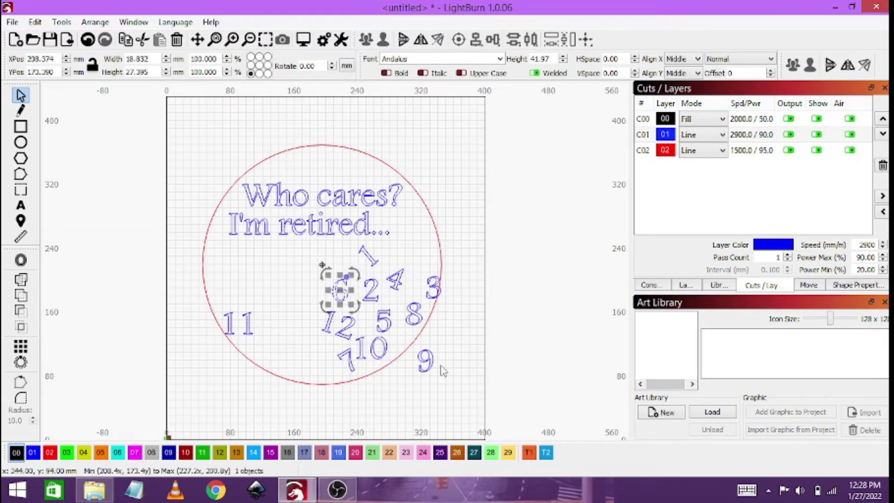
Move the 9 above the 3, the 3 fully inside the circle above the 8, and the 11 to the left of the 7
{"action": "left_click_drag", "start_coordinate": [429, 358], "coordinate": [414, 257]}
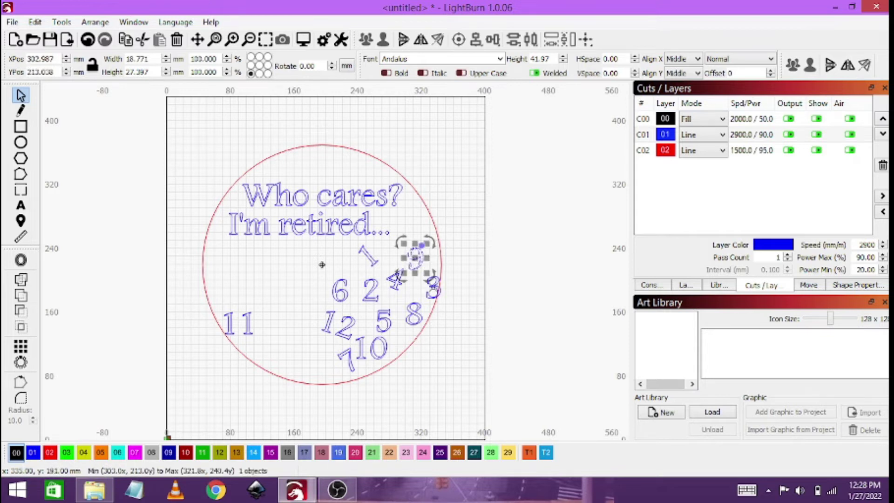
{"action": "left_click", "coordinate": [433, 285]}
{"action": "key", "text": "ctrl+t"}
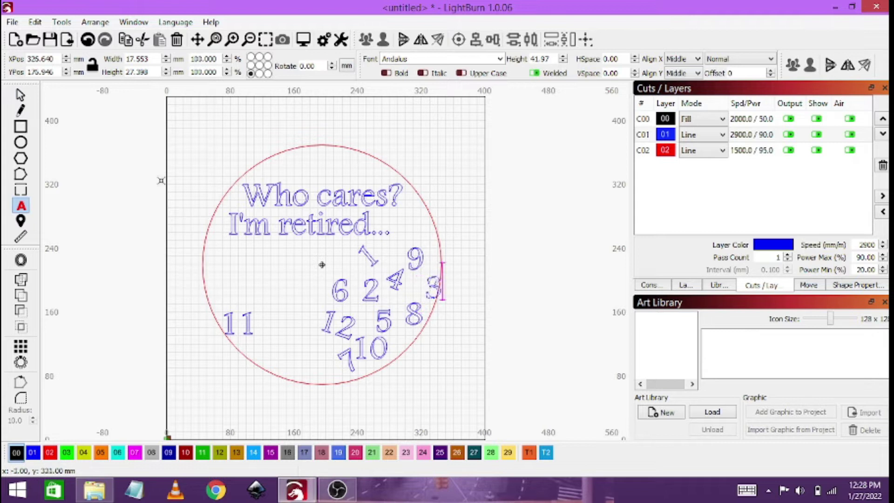
{"action": "key", "text": "Escape"}
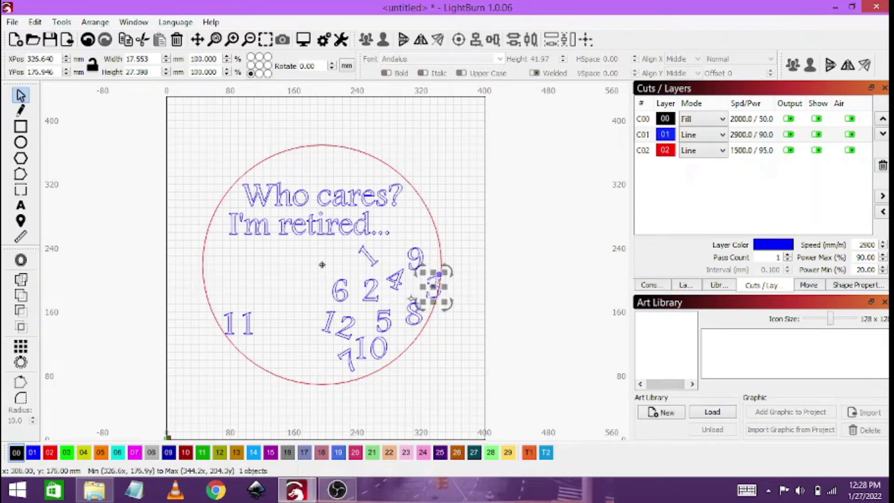
{"action": "left_click_drag", "start_coordinate": [433, 285], "coordinate": [421, 282]}
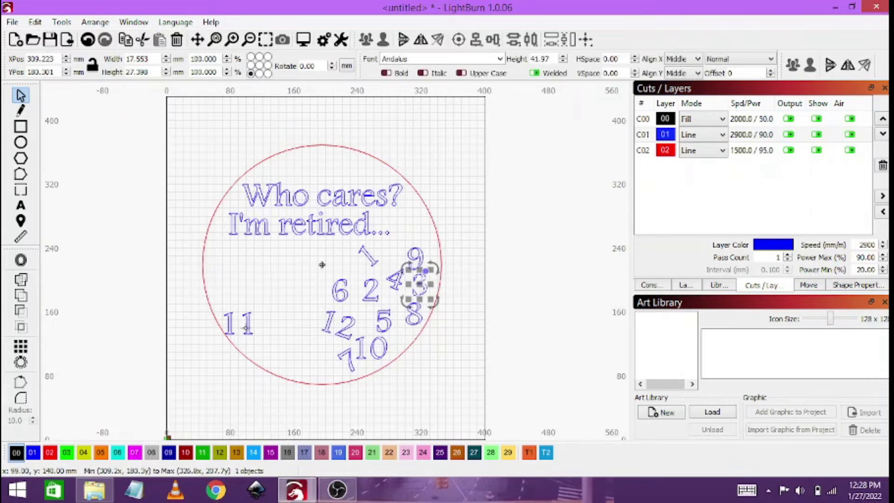
{"action": "left_click", "coordinate": [239, 328]}
{"action": "left_click_drag", "start_coordinate": [235, 322], "coordinate": [318, 359]}
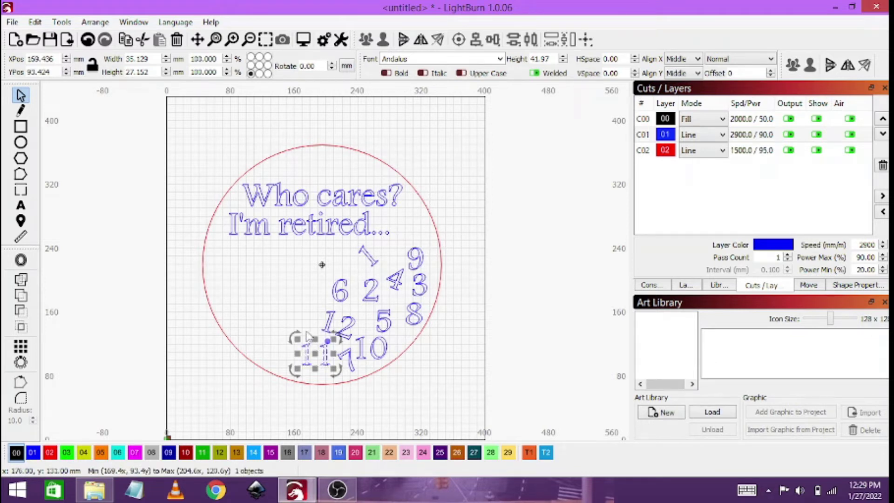
{"action": "left_click", "coordinate": [301, 307]}
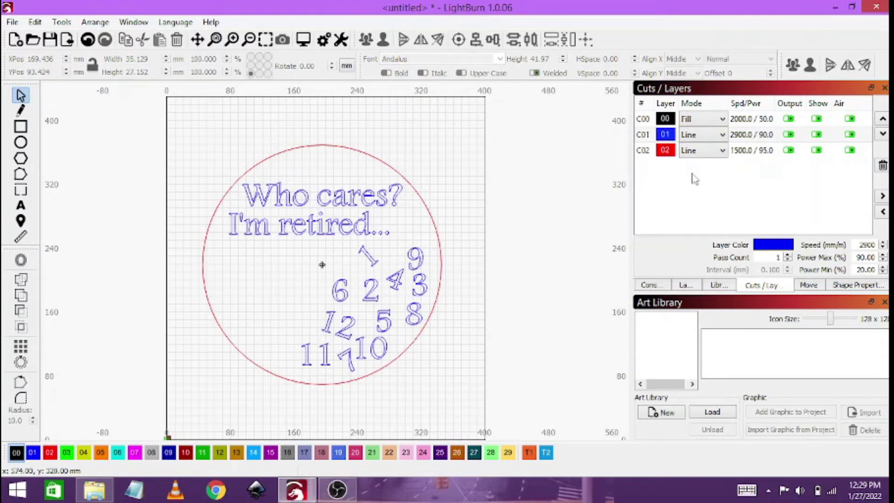
Set the mode of layer 01 to Fill
{"action": "left_click", "coordinate": [723, 138]}
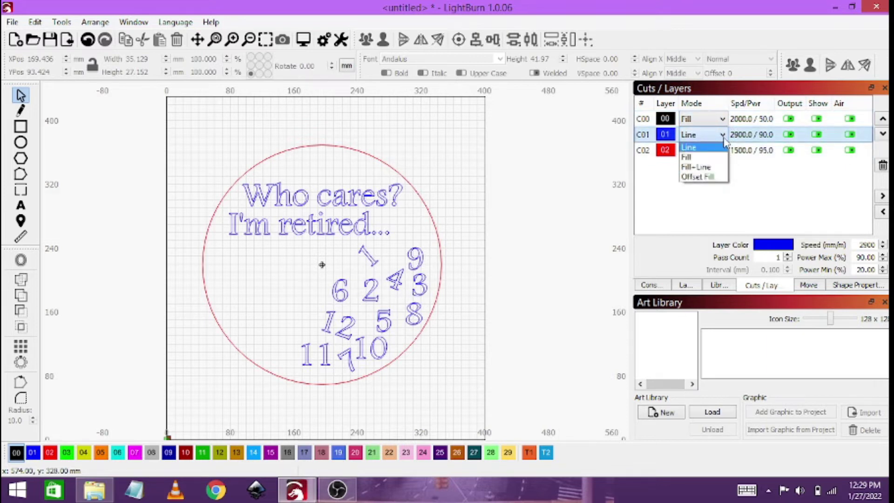
{"action": "left_click", "coordinate": [717, 158]}
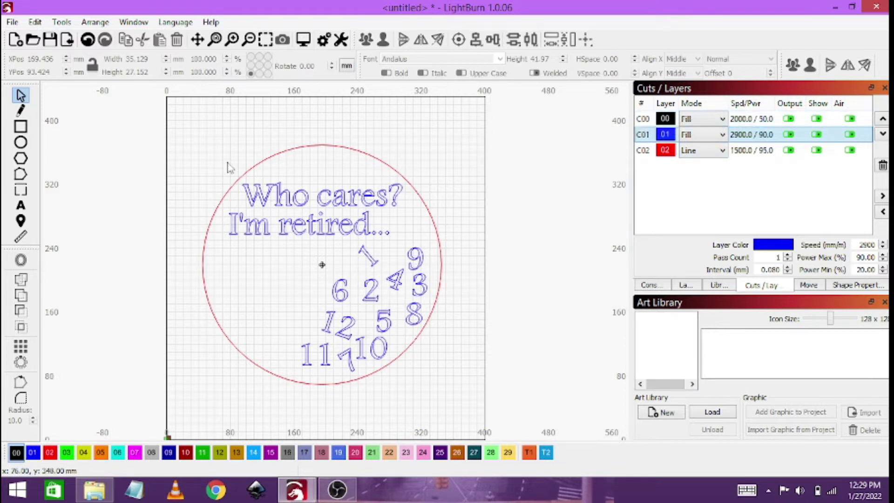
Mirror the "Who cares?" and "I'm retired..." lines horizontally and shift them toward the circle's vertical centerline
{"action": "left_click_drag", "start_coordinate": [187, 162], "coordinate": [434, 253]}
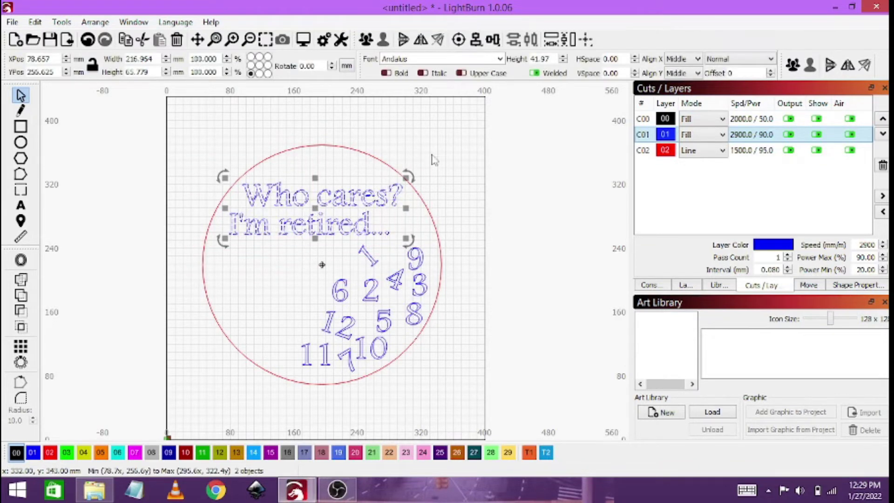
{"action": "left_click", "coordinate": [421, 40]}
{"action": "key", "text": "h"}
{"action": "key", "text": "h"}
{"action": "left_click_drag", "start_coordinate": [315, 210], "coordinate": [327, 213]}
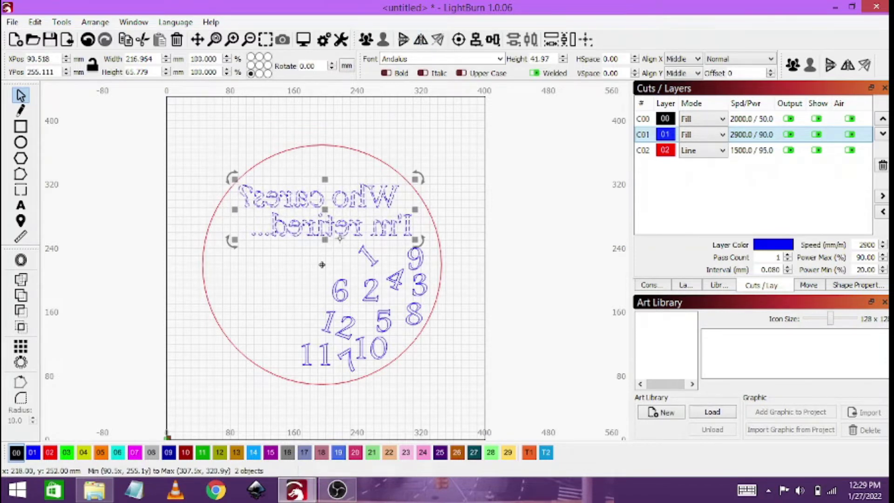
Mirror all the numerals together with the center mark horizontally and move them into the circle's left half
{"action": "left_click_drag", "start_coordinate": [333, 250], "coordinate": [455, 395]}
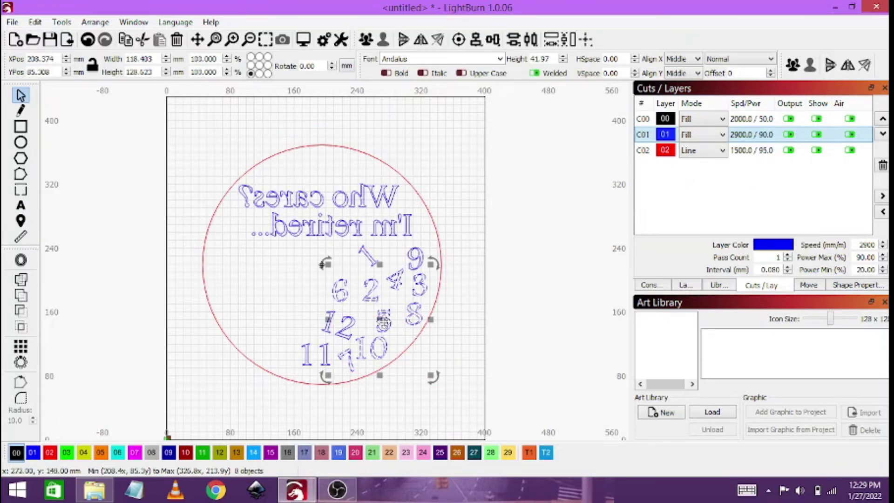
{"action": "left_click_drag", "start_coordinate": [382, 321], "coordinate": [383, 322]}
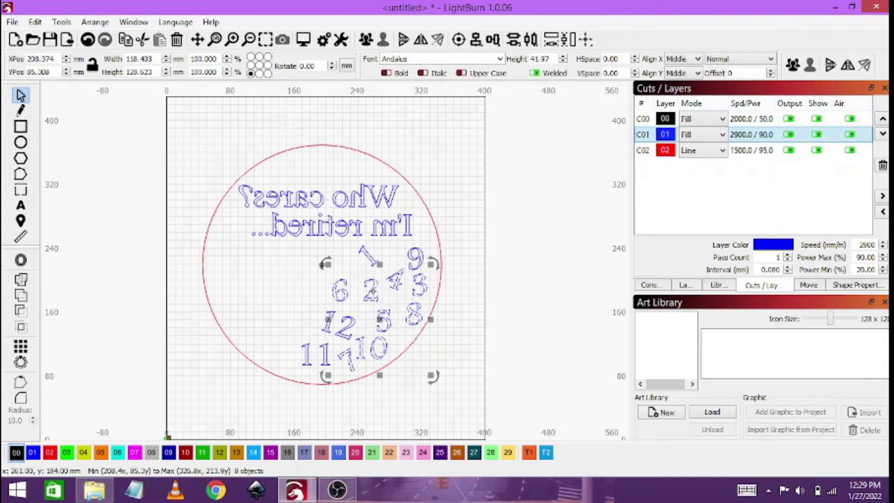
{"action": "left_click_drag", "start_coordinate": [263, 252], "coordinate": [429, 319]}
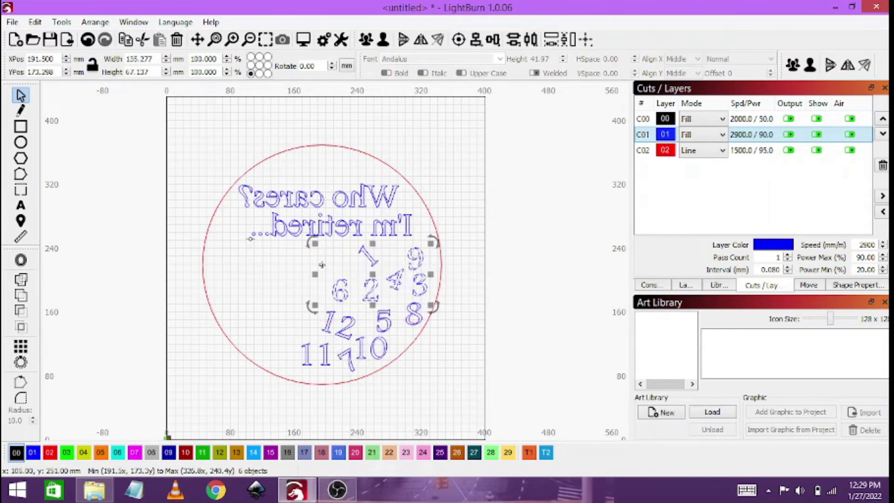
{"action": "left_click_drag", "start_coordinate": [250, 240], "coordinate": [398, 315]}
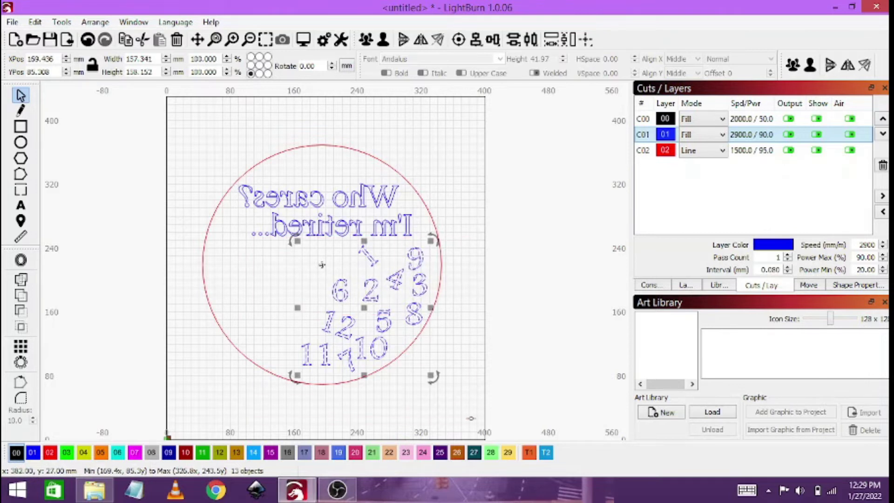
{"action": "left_click", "coordinate": [421, 39]}
{"action": "left_click_drag", "start_coordinate": [357, 289], "coordinate": [277, 290]}
{"action": "left_click", "coordinate": [377, 280]}
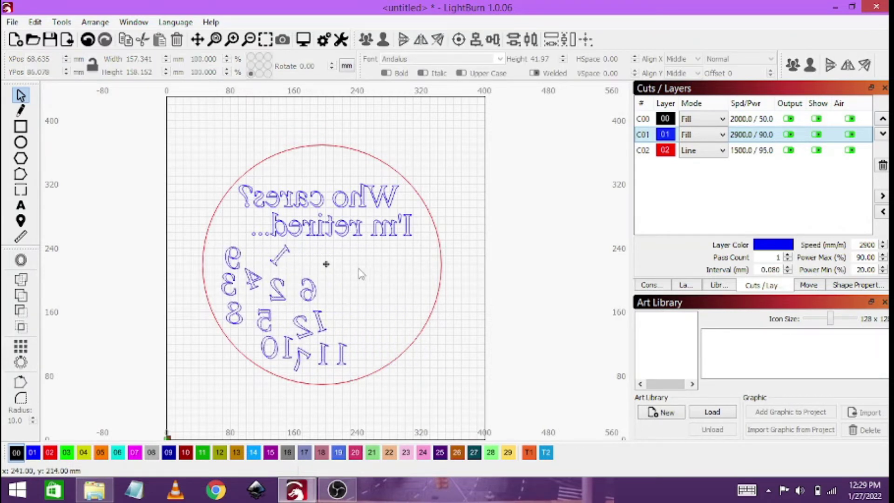
Move the center mark back onto the circle's exact center
{"action": "left_click", "coordinate": [326, 264]}
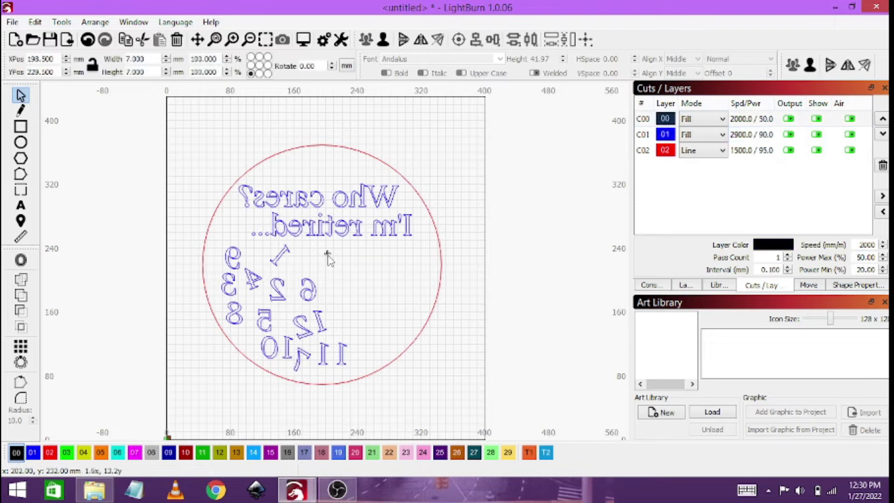
{"action": "left_click", "coordinate": [359, 268]}
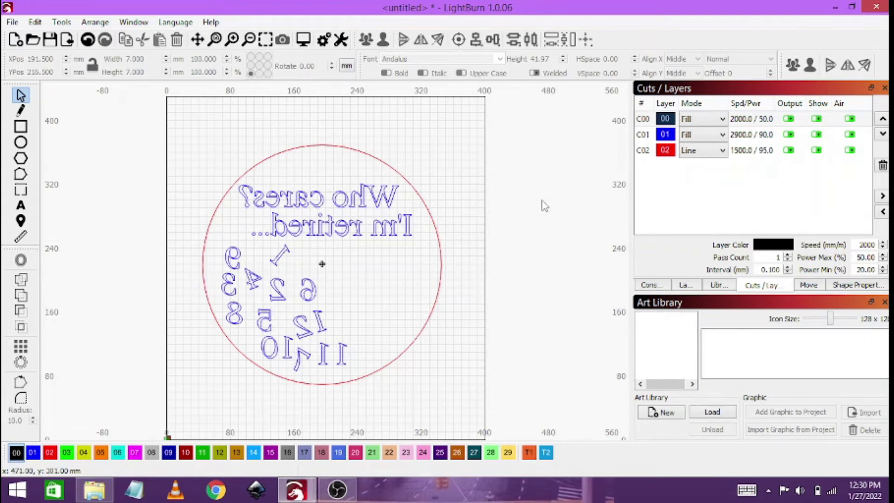
Move the red layer C02 to the first place in the cut order
{"action": "left_click", "coordinate": [747, 156]}
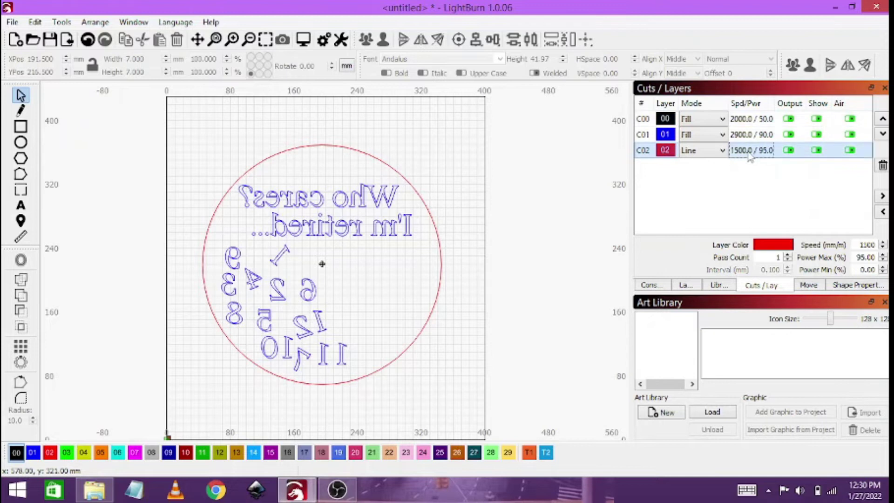
{"action": "left_click", "coordinate": [882, 119]}
{"action": "left_click", "coordinate": [883, 119]}
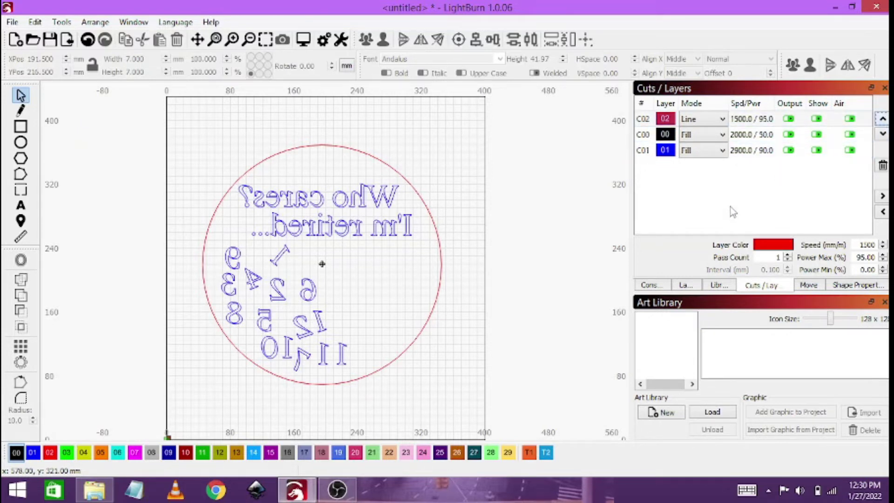